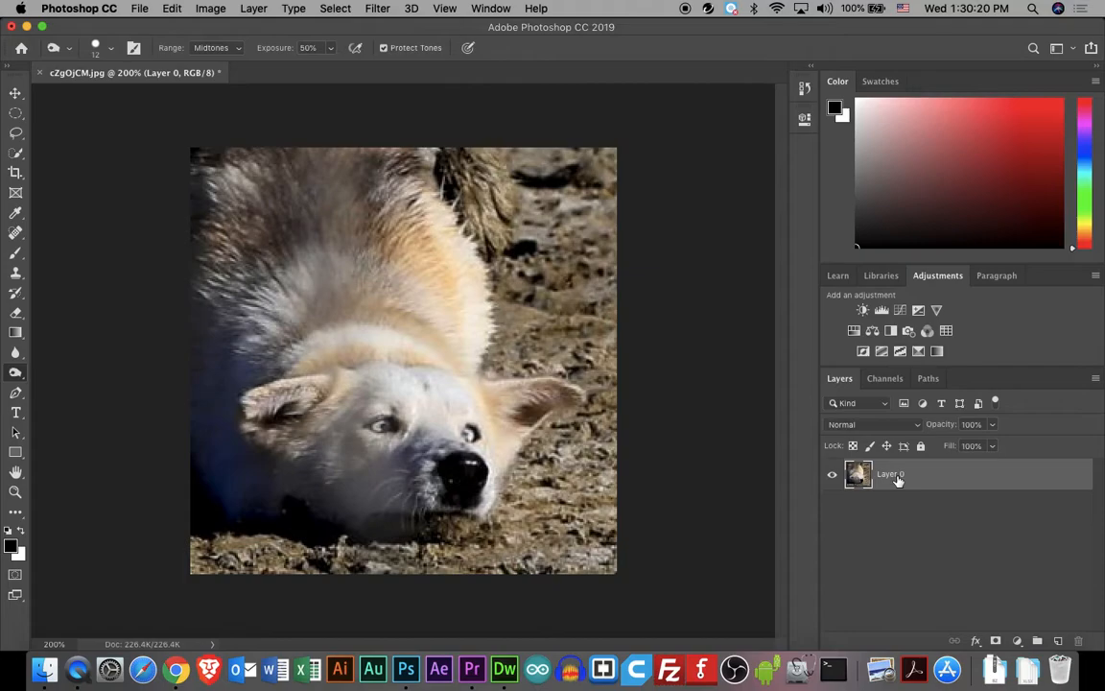
- Rename the dog photo's layer "open" and duplicate it as a new layer named "half closed"
{"action": "type", "text": "open"}
{"action": "key", "text": "Return"}
{"action": "right_click", "coordinate": [893, 477]}
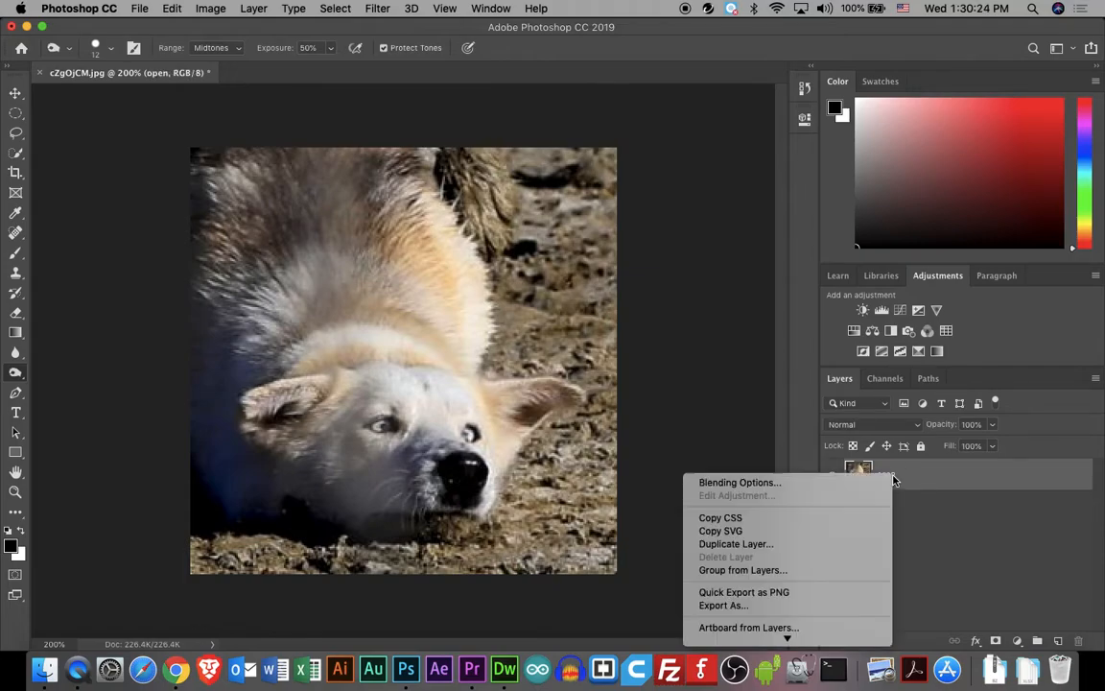
{"action": "left_click", "coordinate": [804, 544]}
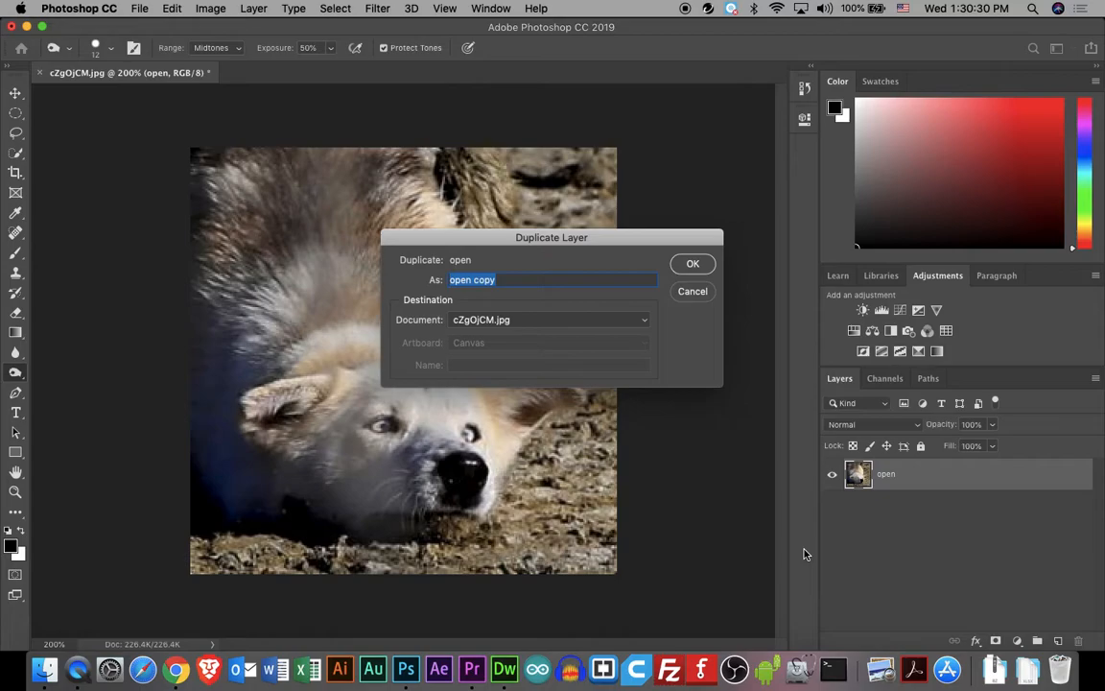
{"action": "type", "text": "half closed"}
{"action": "left_click", "coordinate": [683, 267]}
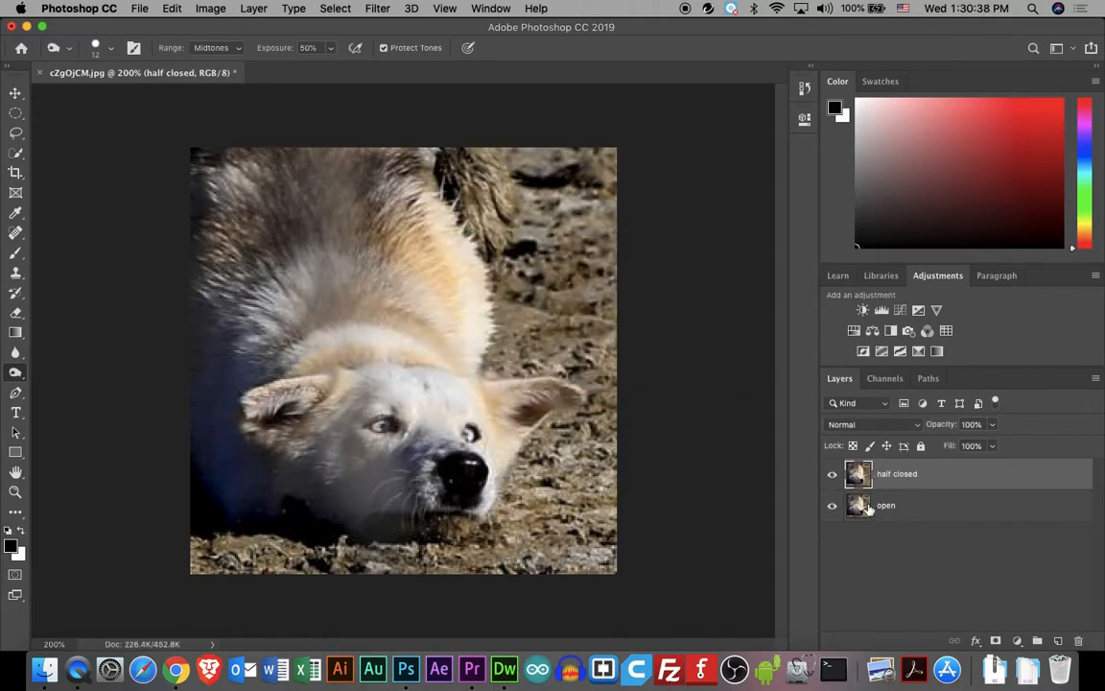
- Hide the "open" layer and use Liquify on "half closed" to push the upper eyelids of both dog's eyes partway down
{"action": "left_click", "coordinate": [833, 506]}
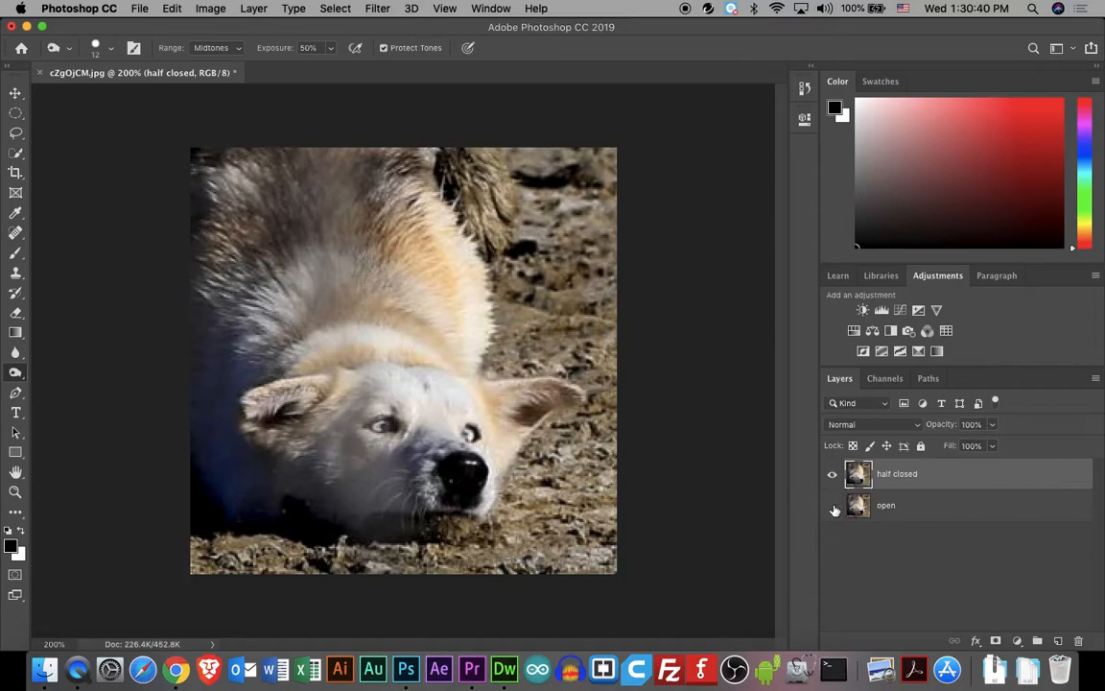
{"action": "left_click", "coordinate": [371, 8]}
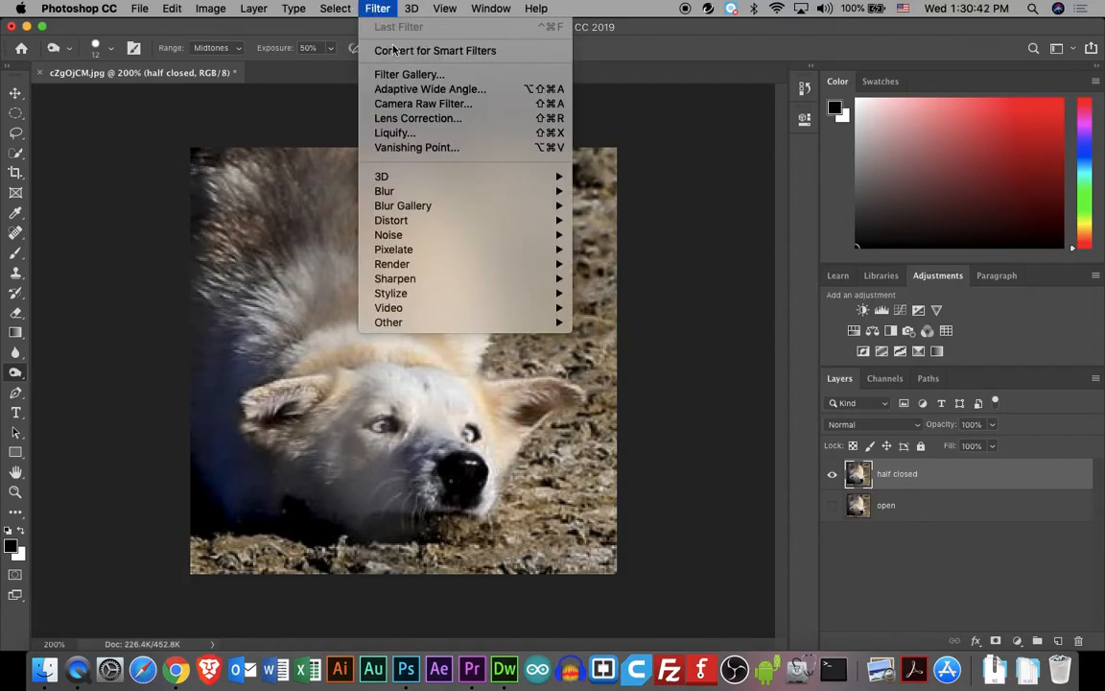
{"action": "left_click", "coordinate": [393, 332]}
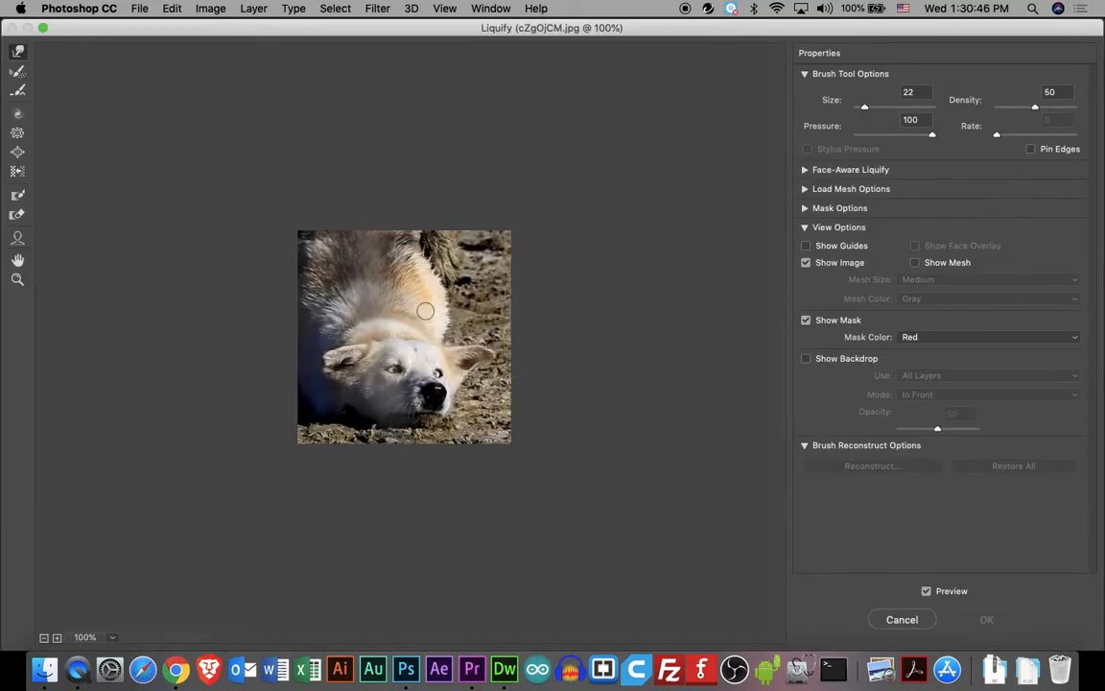
{"action": "key", "text": "super+plus"}
{"action": "key", "text": "super+plus"}
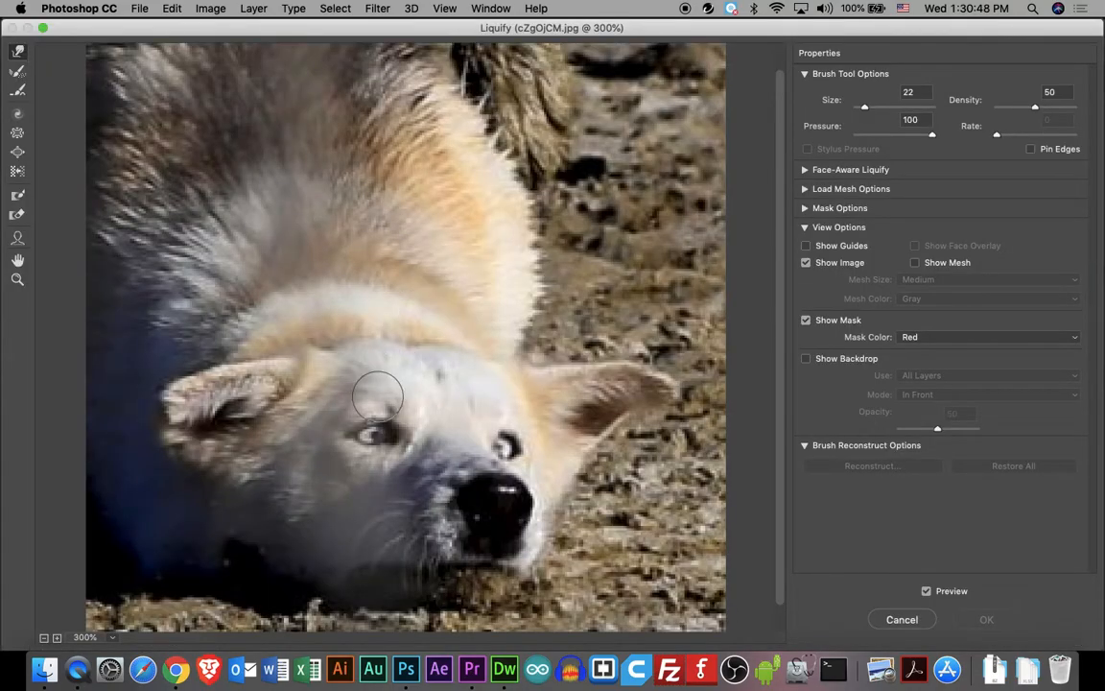
{"action": "mouse_move", "coordinate": [363, 402]}
{"action": "left_mouse_down"}
{"action": "mouse_move", "coordinate": [366, 419]}
{"action": "mouse_move", "coordinate": [385, 404]}
{"action": "mouse_move", "coordinate": [387, 424]}
{"action": "left_mouse_up"}
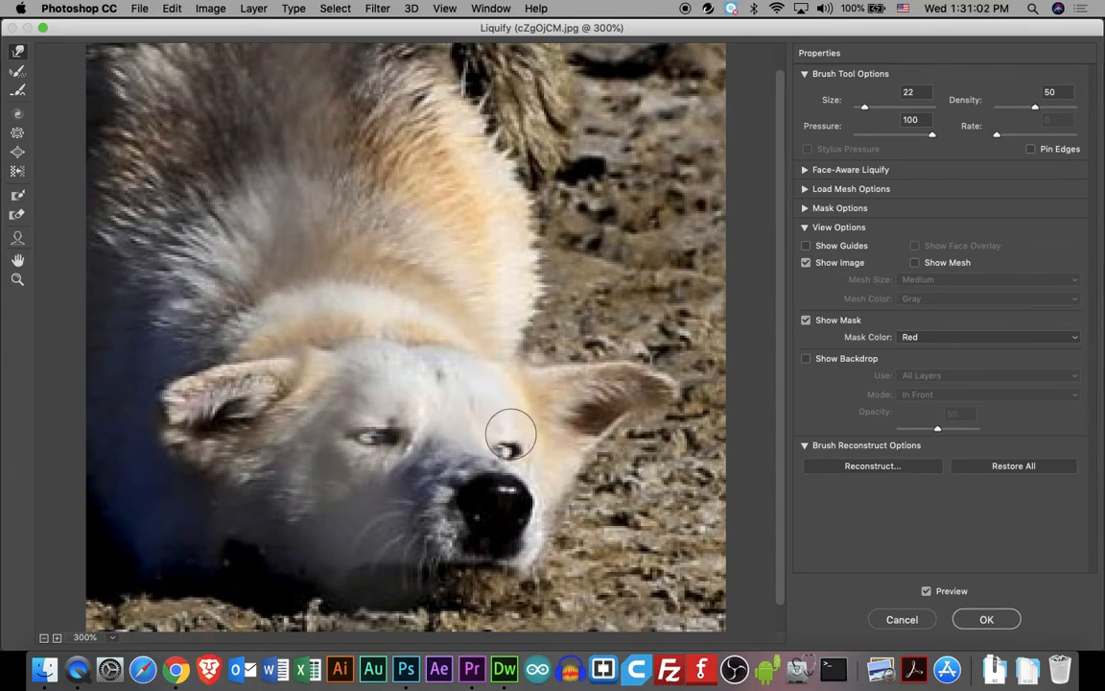
{"action": "left_click", "coordinate": [987, 618]}
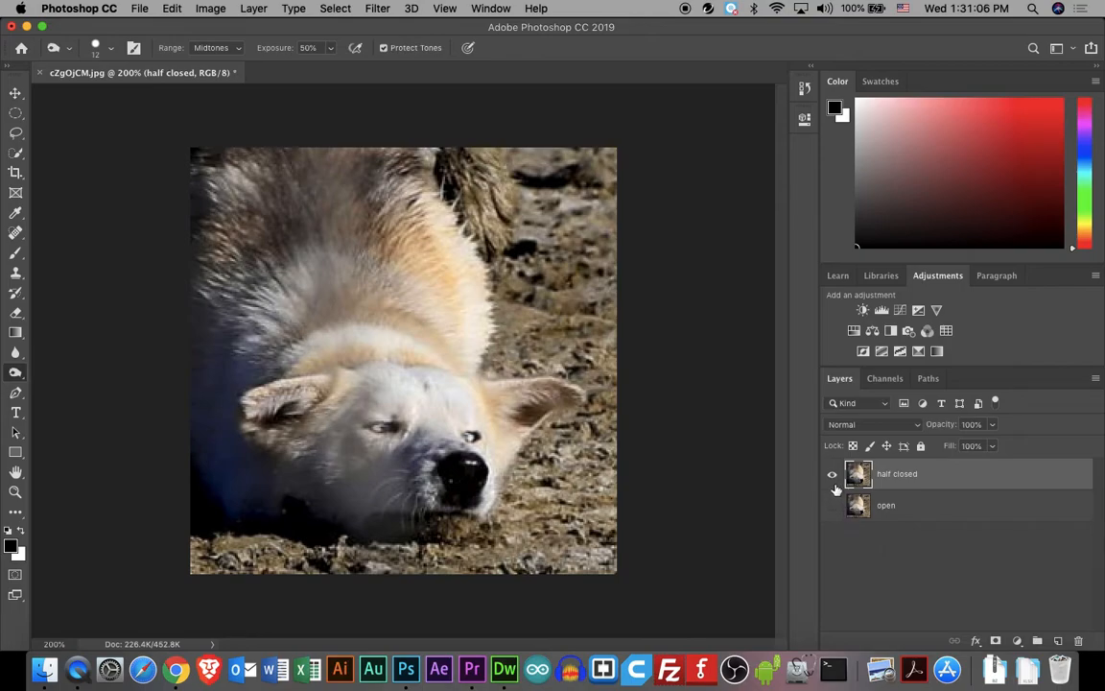
- Duplicate the "half closed" layer as a new layer named "closed"
{"action": "right_click", "coordinate": [914, 482]}
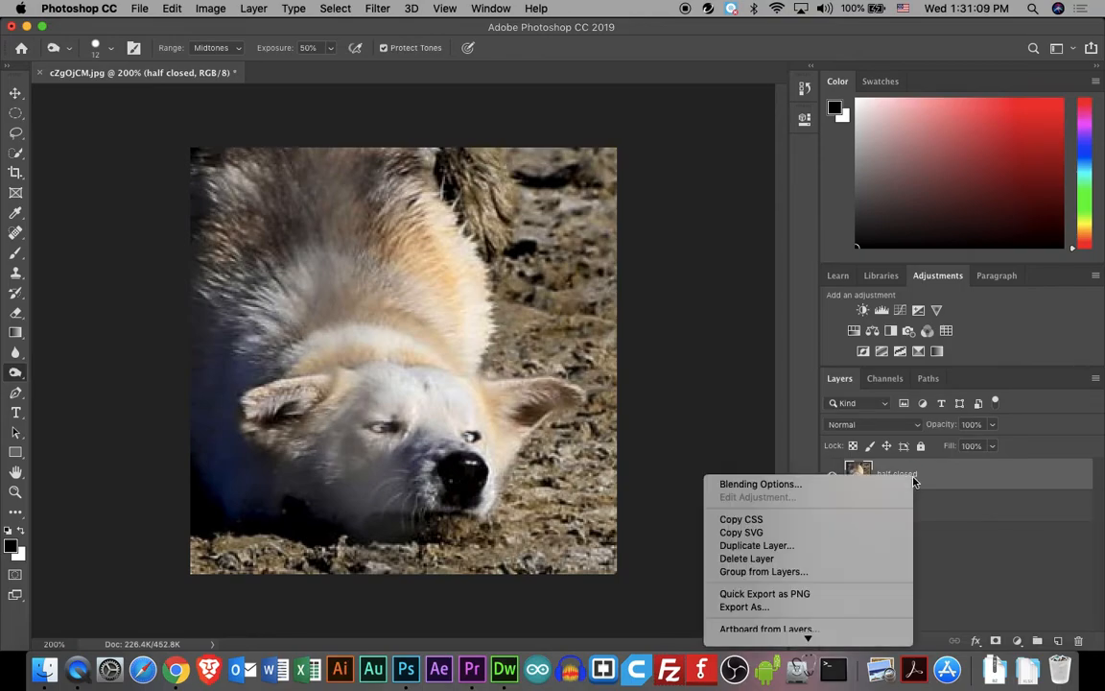
{"action": "left_click", "coordinate": [853, 549]}
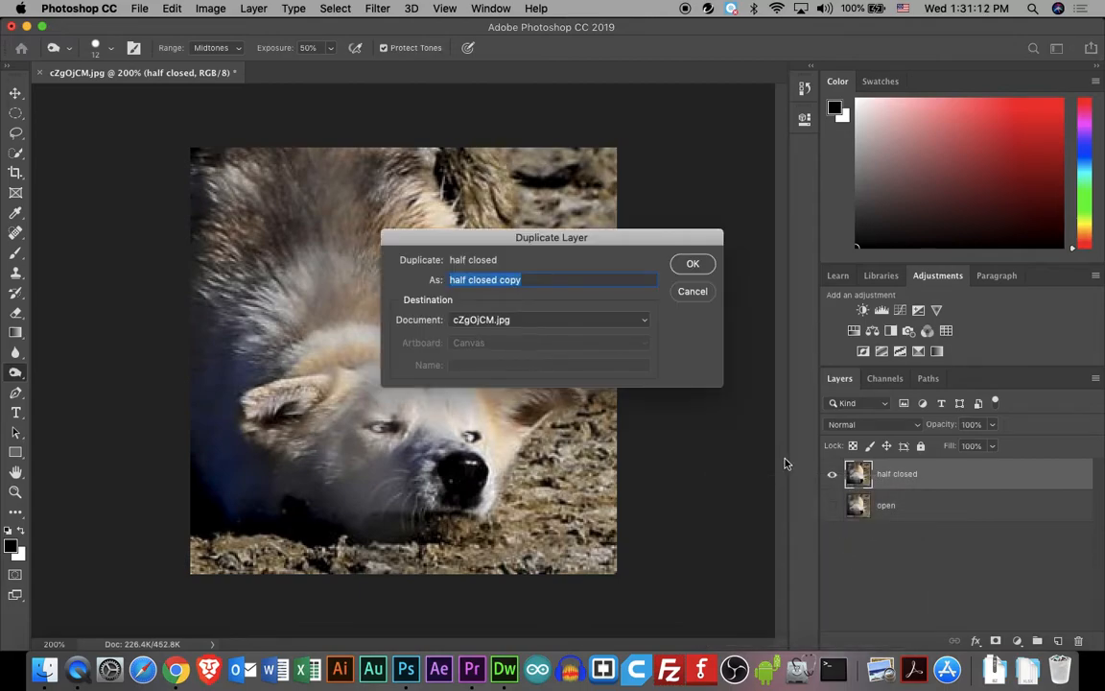
{"action": "type", "text": "closed"}
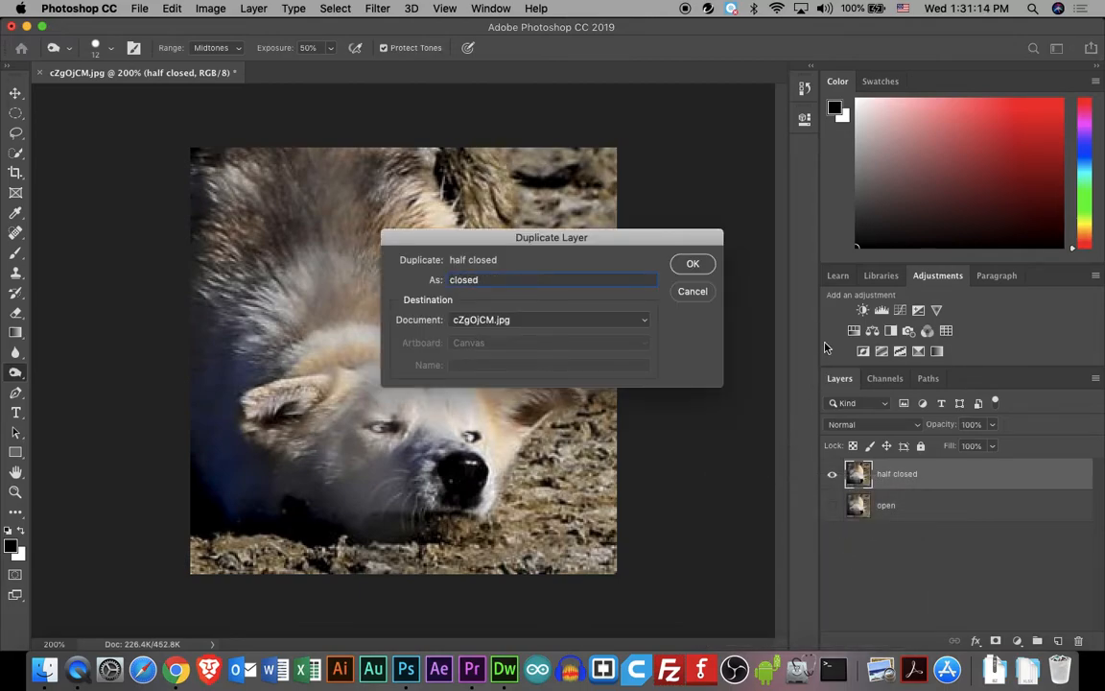
{"action": "left_click", "coordinate": [696, 274]}
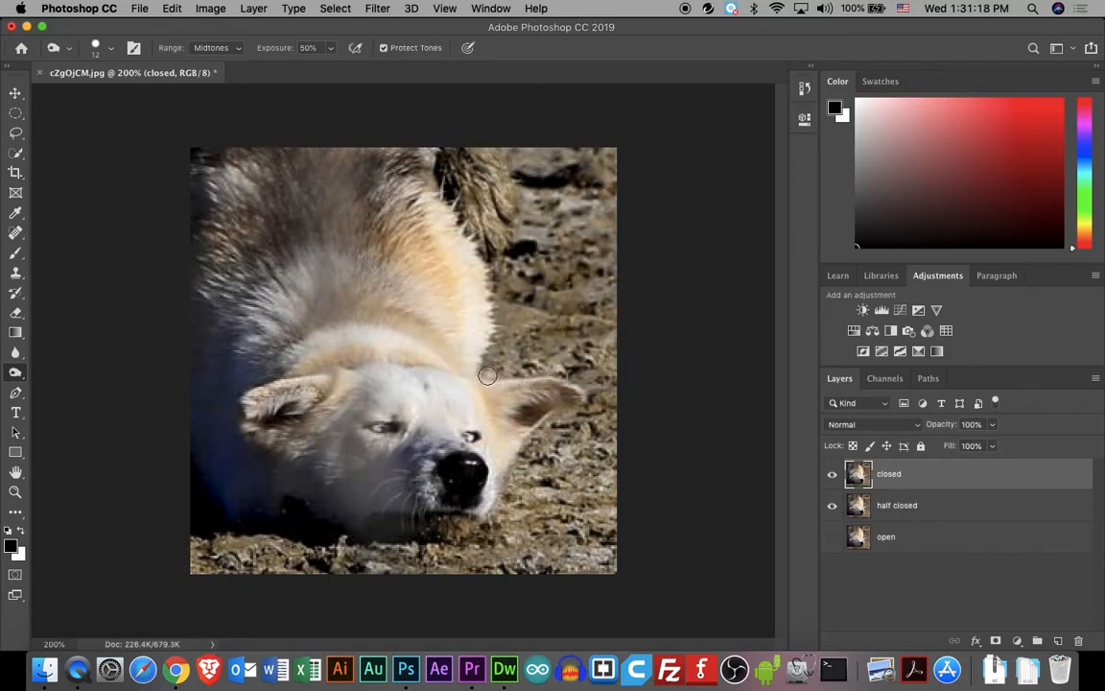
- Use Liquify on the "closed" layer to narrow both of the dog's eyes to thin slits
{"action": "left_click", "coordinate": [385, 12]}
{"action": "left_click", "coordinate": [395, 133]}
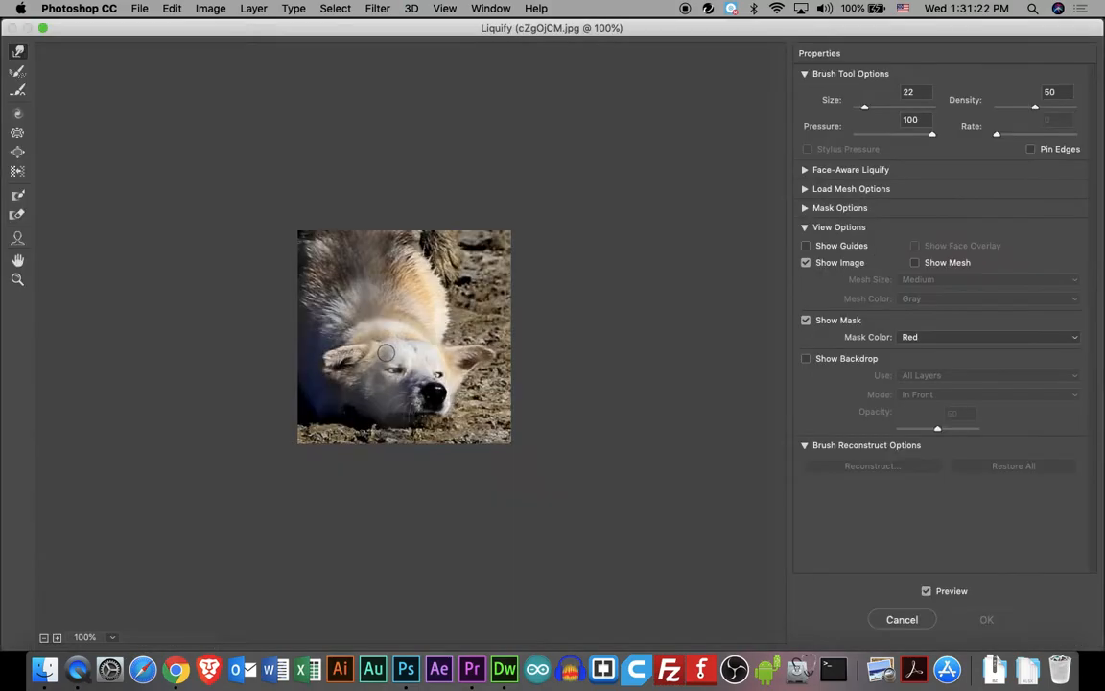
{"action": "left_click", "coordinate": [440, 356]}
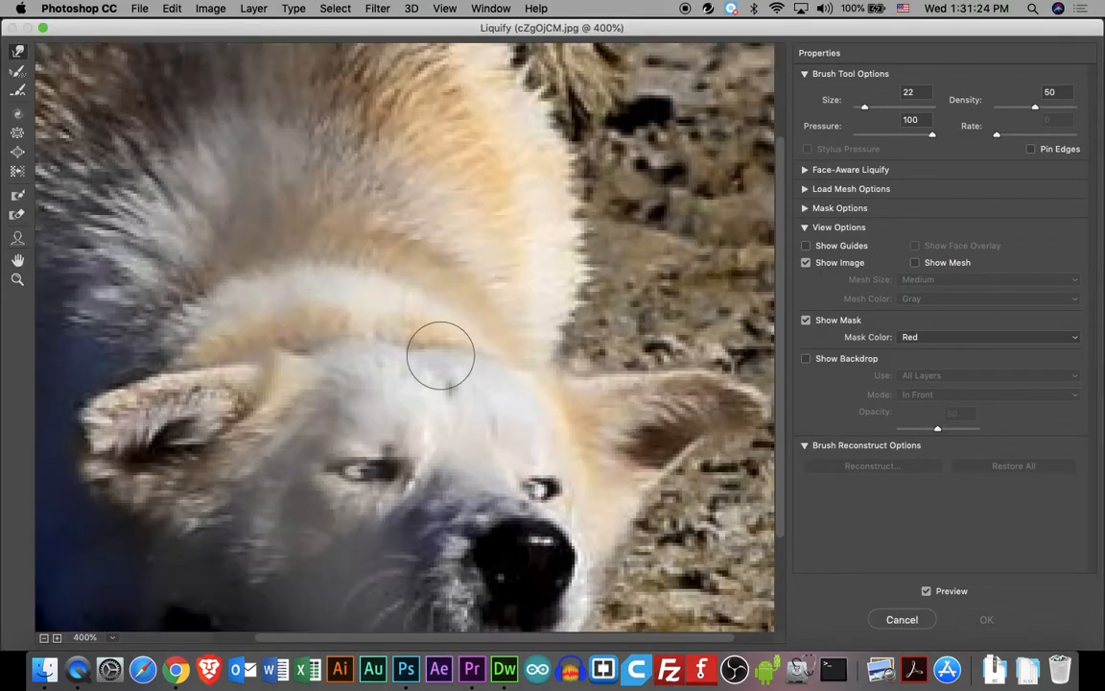
{"action": "mouse_move", "coordinate": [352, 432]}
{"action": "left_mouse_down"}
{"action": "mouse_move", "coordinate": [350, 446]}
{"action": "mouse_move", "coordinate": [375, 449]}
{"action": "mouse_move", "coordinate": [362, 484]}
{"action": "mouse_move", "coordinate": [345, 481]}
{"action": "mouse_move", "coordinate": [387, 488]}
{"action": "left_mouse_up"}
{"action": "mouse_move", "coordinate": [548, 505]}
{"action": "left_mouse_down"}
{"action": "mouse_move", "coordinate": [538, 465]}
{"action": "mouse_move", "coordinate": [532, 492]}
{"action": "mouse_move", "coordinate": [538, 504]}
{"action": "mouse_move", "coordinate": [547, 497]}
{"action": "left_mouse_up"}
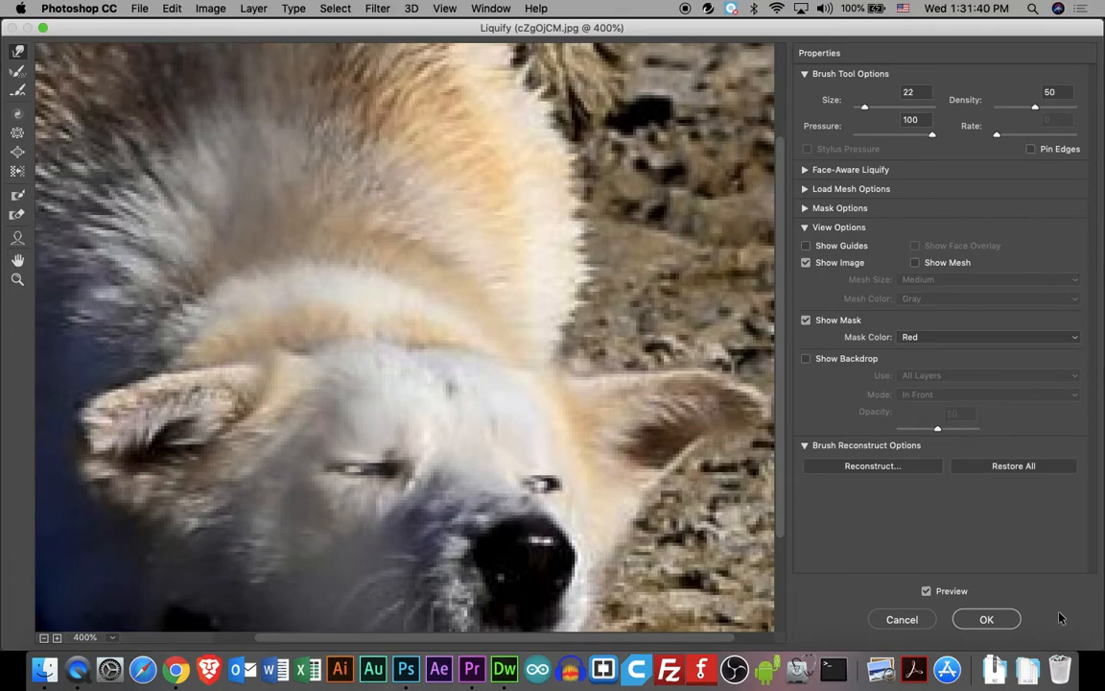
{"action": "left_click", "coordinate": [987, 619]}
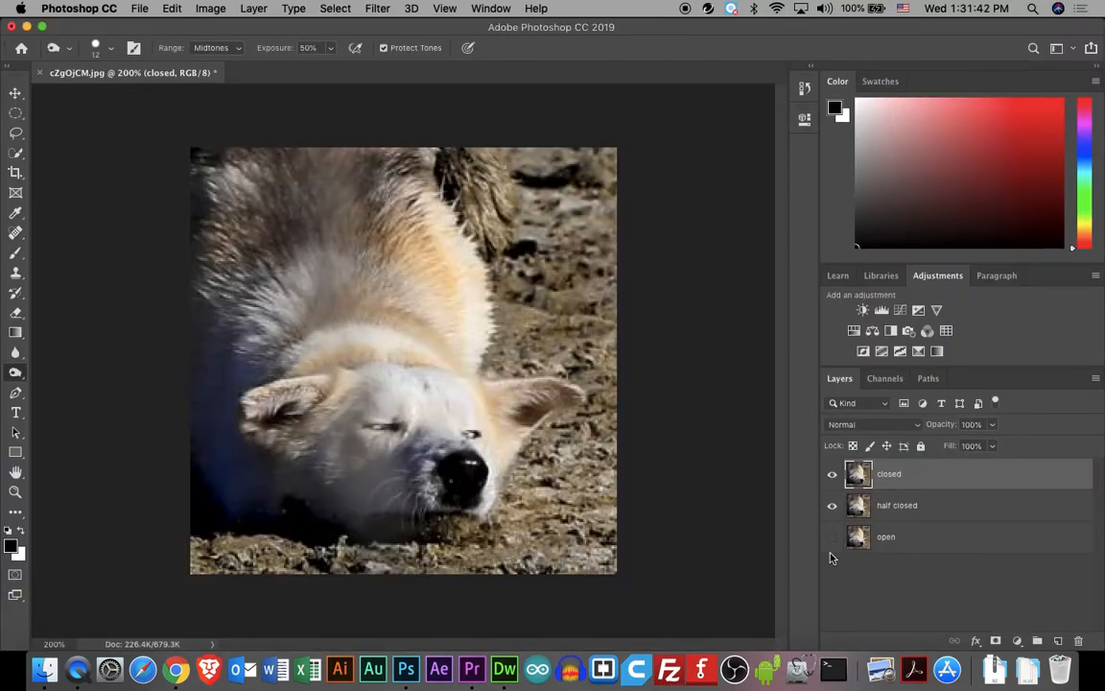
- Darken the eye slits on the "closed" layer using the Burn tool with a size 11 brush
{"action": "right_click", "coordinate": [21, 370]}
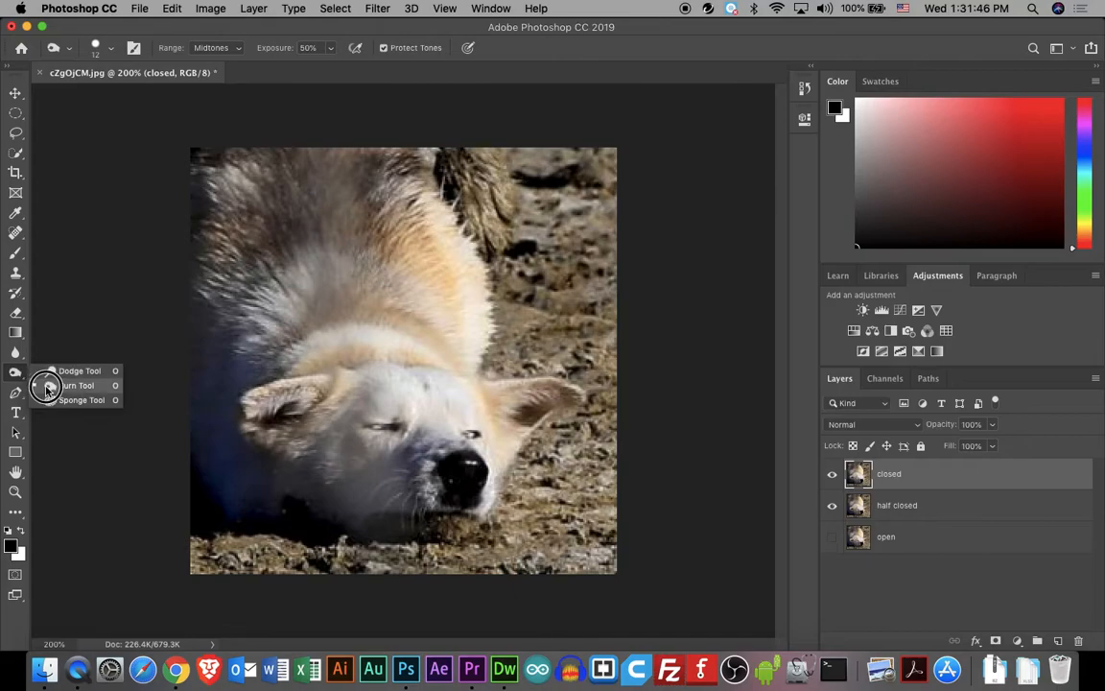
{"action": "left_click", "coordinate": [45, 388]}
{"action": "key", "text": "super+equal"}
{"action": "key", "text": "super+equal"}
{"action": "key", "text": "super+equal"}
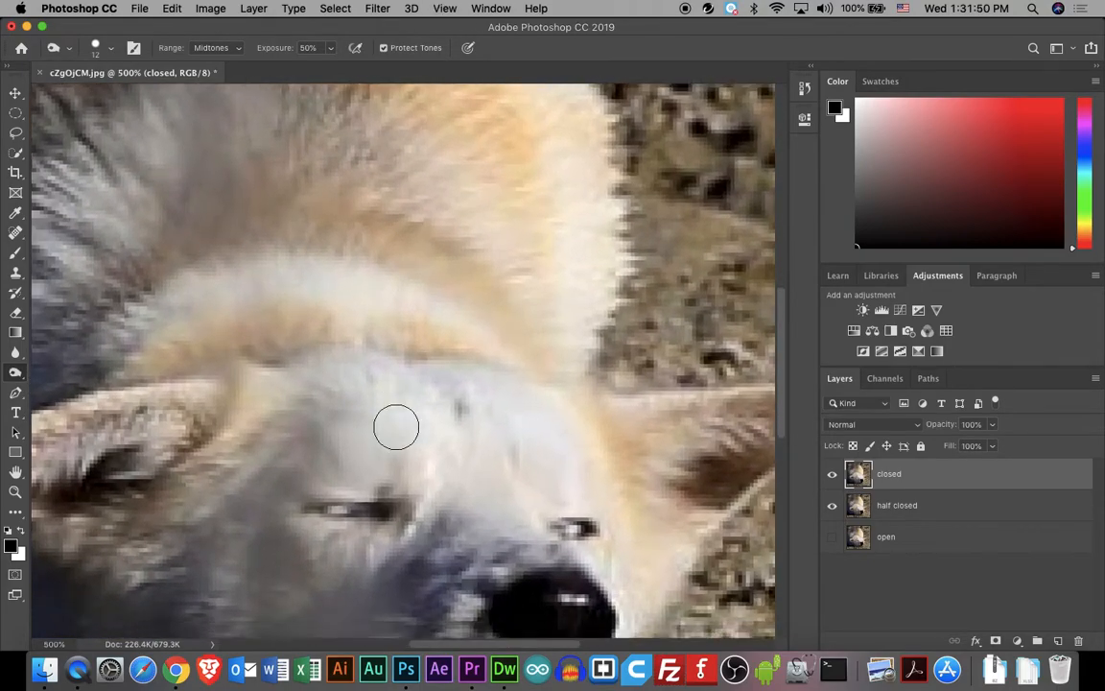
{"action": "key", "text": "super+minus"}
{"action": "key", "text": "super+equal"}
{"action": "key", "text": "super+equal"}
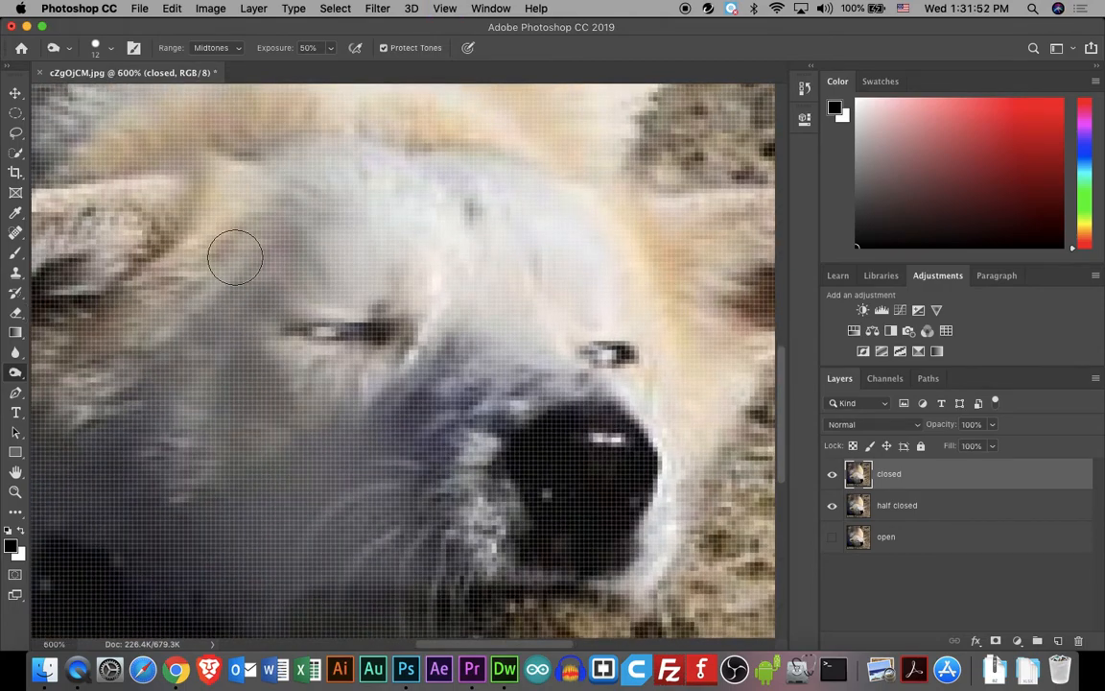
{"action": "left_click", "coordinate": [112, 48]}
{"action": "left_click_drag", "start_coordinate": [92, 99], "coordinate": [90, 97]}
{"action": "mouse_move", "coordinate": [349, 310]}
{"action": "left_mouse_down"}
{"action": "mouse_move", "coordinate": [329, 321]}
{"action": "mouse_move", "coordinate": [354, 325]}
{"action": "mouse_move", "coordinate": [310, 323]}
{"action": "mouse_move", "coordinate": [325, 334]}
{"action": "left_mouse_up"}
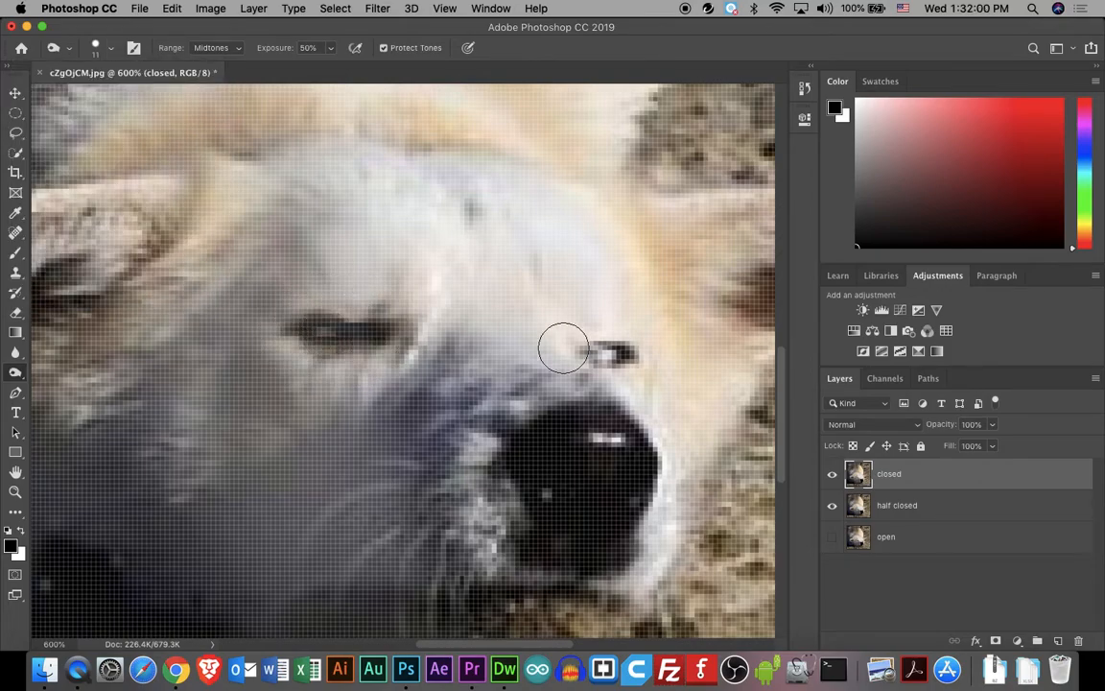
{"action": "left_click_drag", "start_coordinate": [599, 349], "coordinate": [601, 354]}
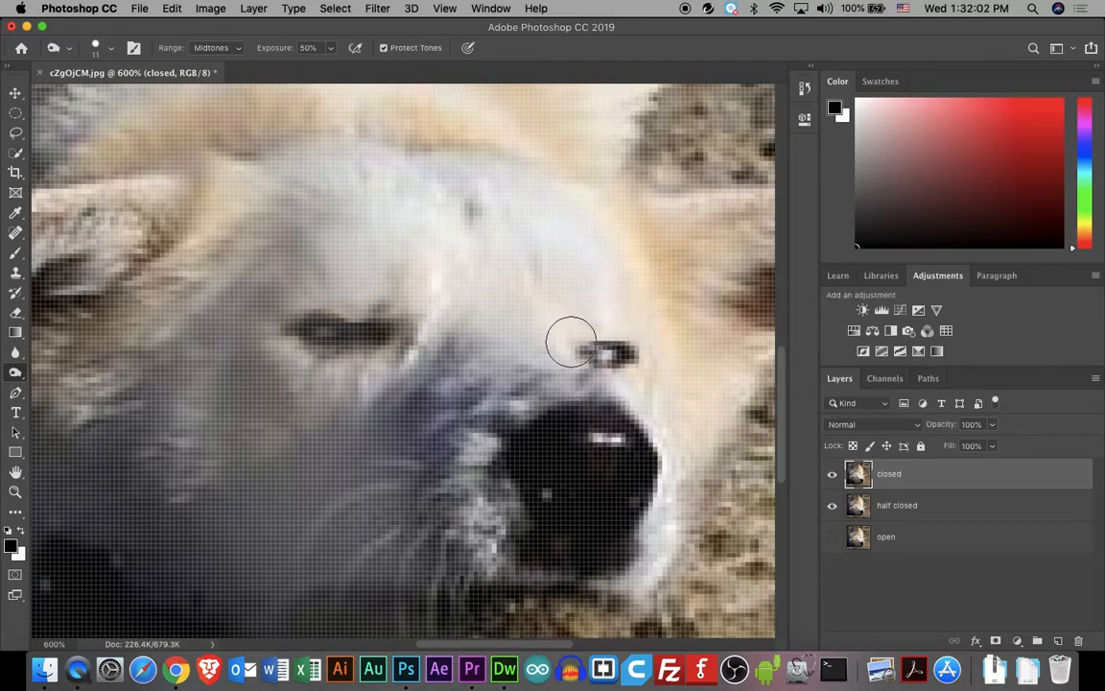
- Reduce the Burn brush size to 4 and darken the remaining light spots inside both eyes
{"action": "left_click", "coordinate": [96, 47]}
{"action": "left_click_drag", "start_coordinate": [97, 96], "coordinate": [93, 97]}
{"action": "mouse_move", "coordinate": [319, 330]}
{"action": "left_mouse_down"}
{"action": "mouse_move", "coordinate": [343, 330]}
{"action": "mouse_move", "coordinate": [329, 329]}
{"action": "left_mouse_up"}
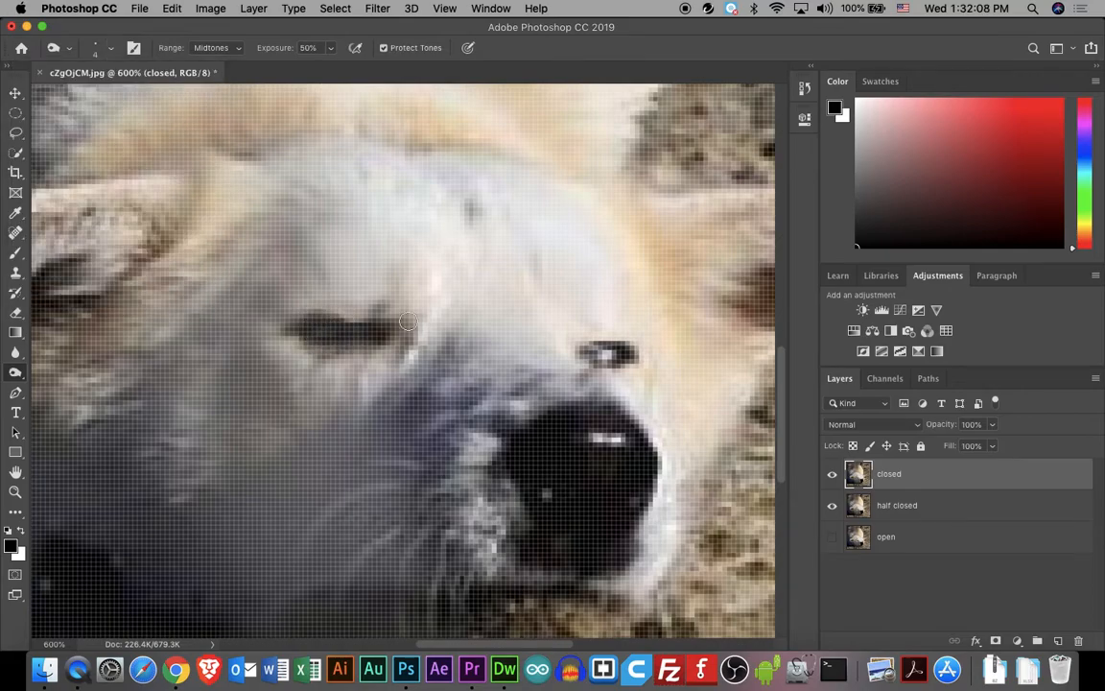
{"action": "left_click_drag", "start_coordinate": [605, 354], "coordinate": [597, 354]}
{"action": "left_click", "coordinate": [607, 353]}
{"action": "left_click", "coordinate": [604, 351]}
{"action": "left_click", "coordinate": [603, 351]}
{"action": "key", "text": "super+minus"}
{"action": "key", "text": "super+minus"}
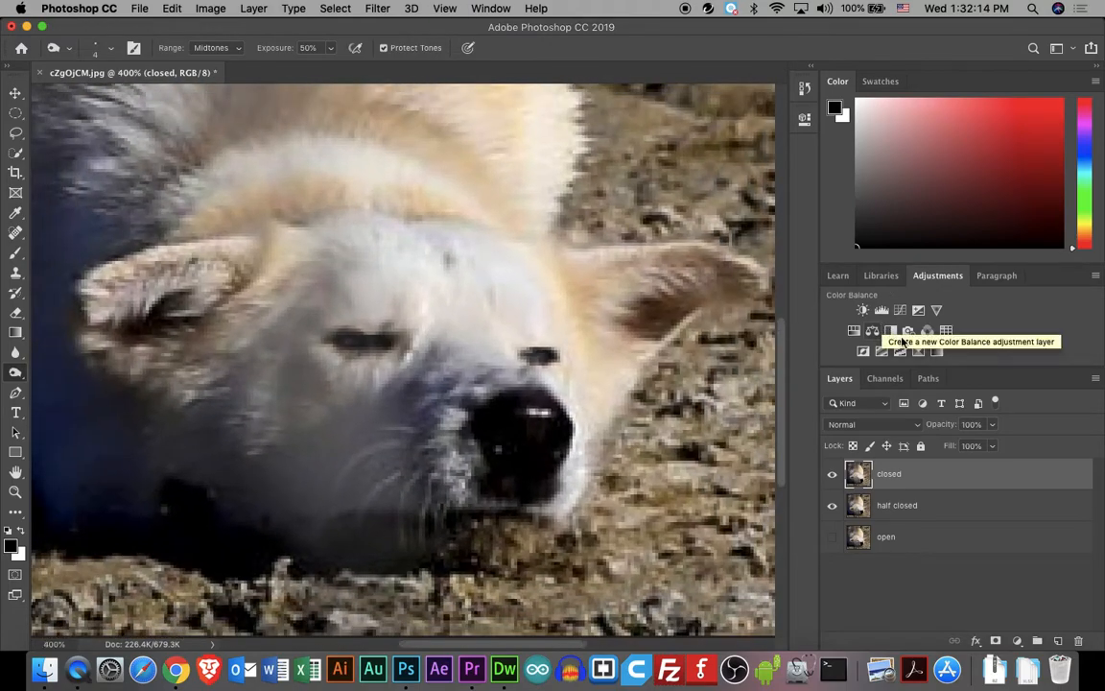
- Show the "open" layer and toggle the "closed" and "half closed" layers to compare the blink stages, leaving all three visible
{"action": "left_click", "coordinate": [832, 536]}
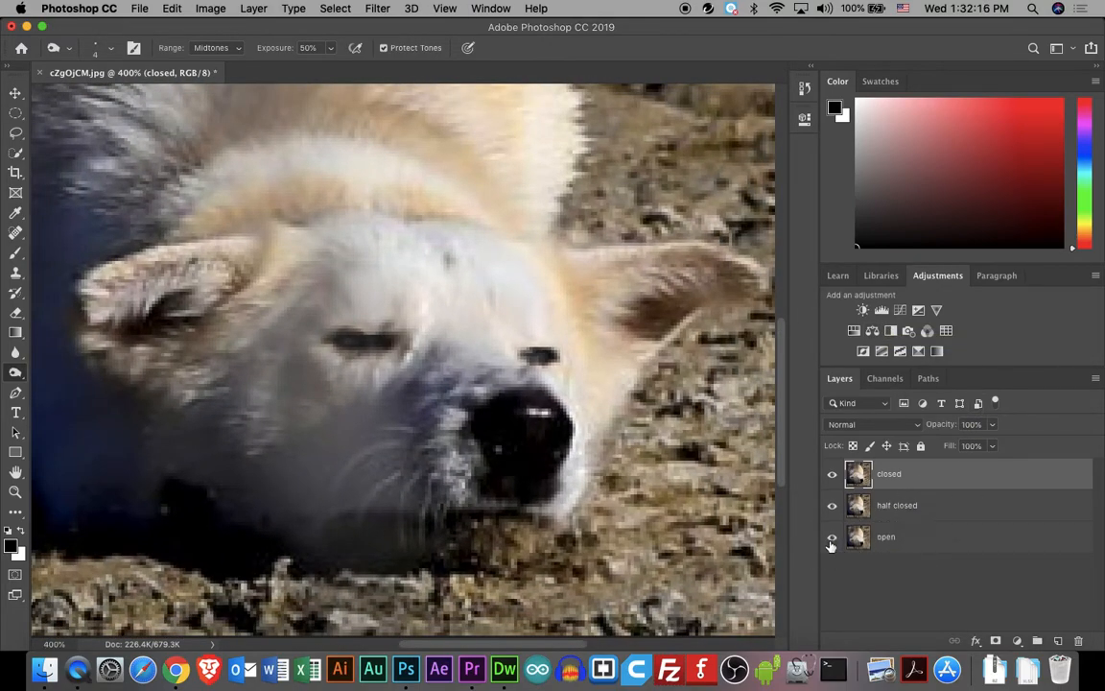
{"action": "left_click", "coordinate": [832, 477]}
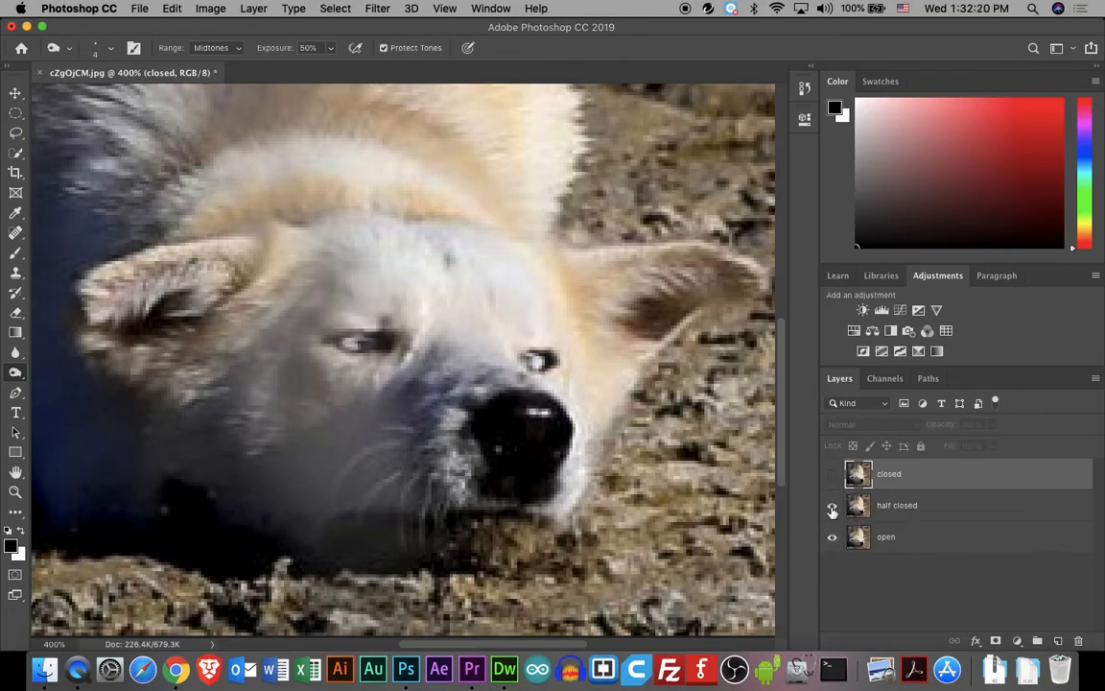
{"action": "left_click", "coordinate": [833, 507]}
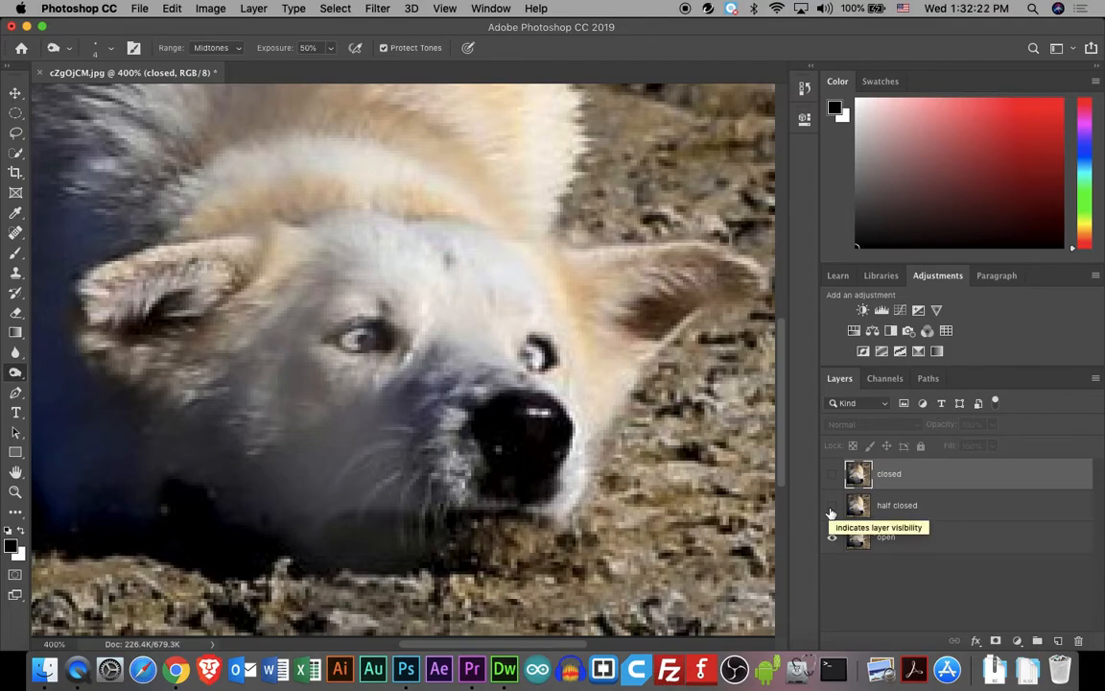
{"action": "left_click", "coordinate": [833, 507]}
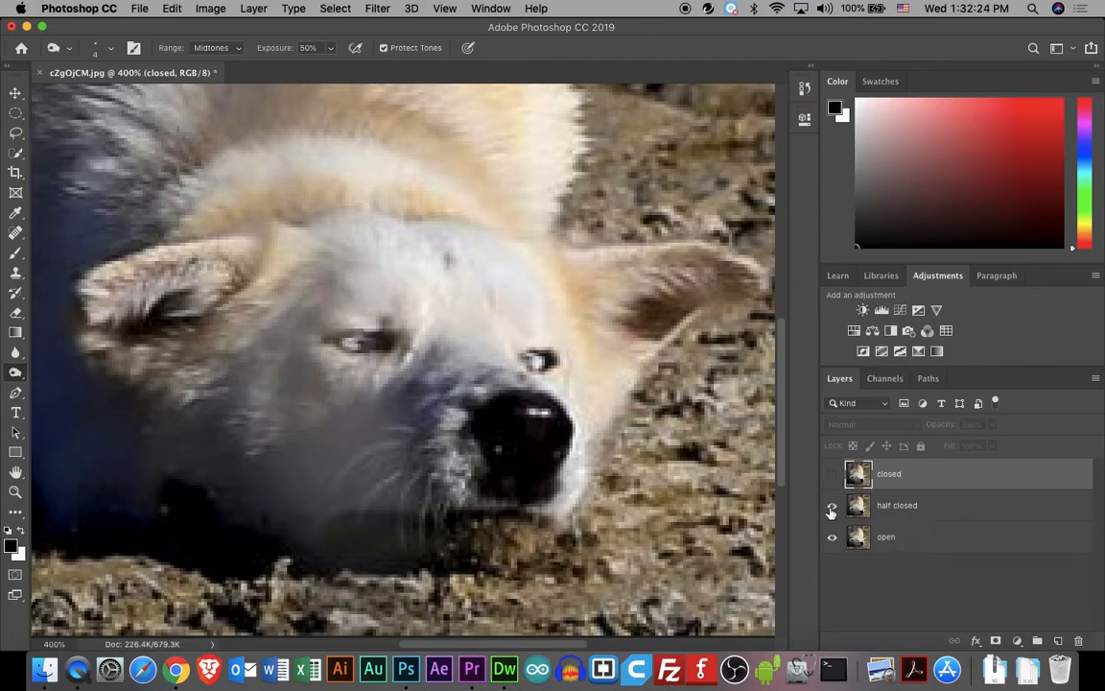
{"action": "left_click", "coordinate": [832, 475]}
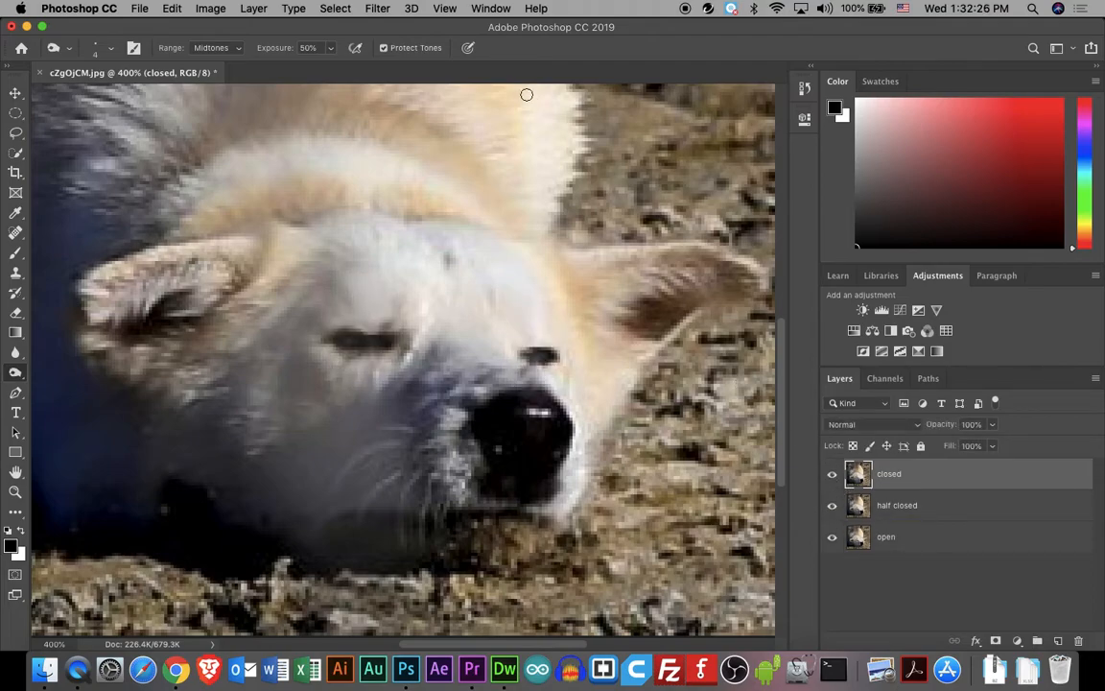
- Create a frame animation in the Timeline and add a second frame
{"action": "left_click", "coordinate": [489, 9]}
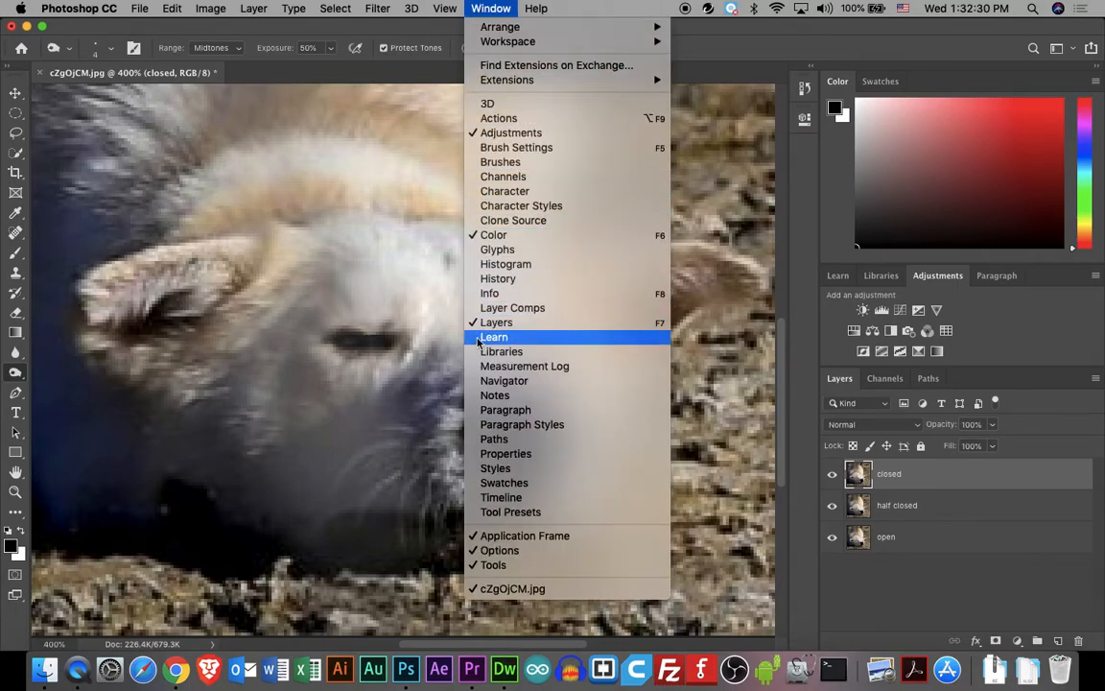
{"action": "left_click", "coordinate": [497, 497]}
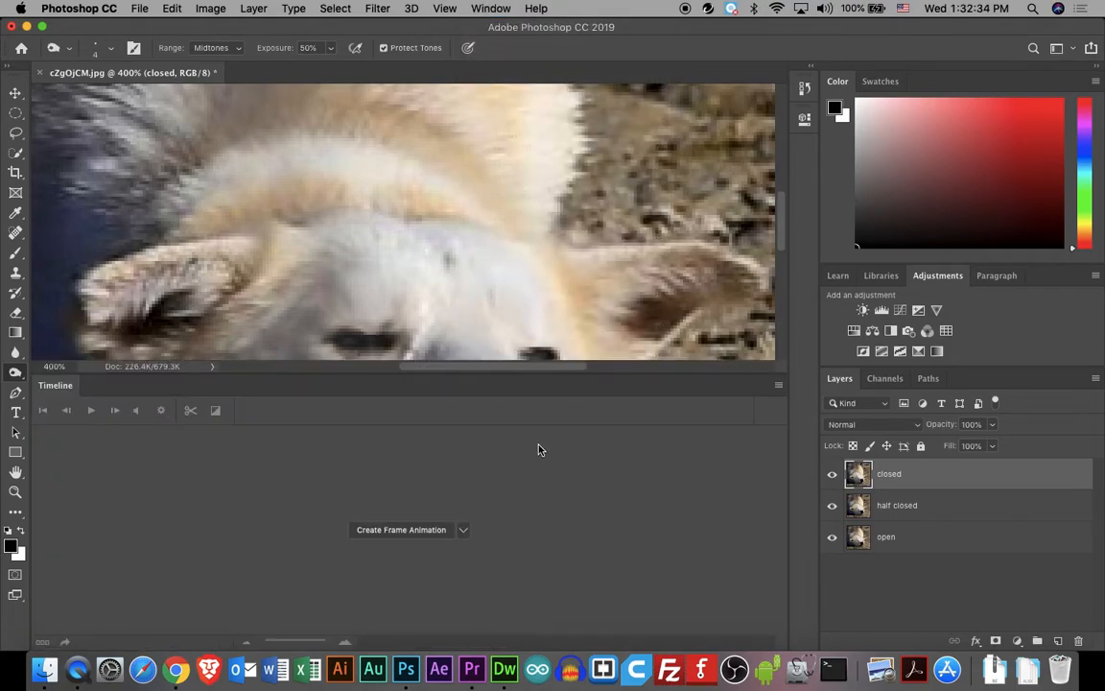
{"action": "left_click", "coordinate": [462, 529]}
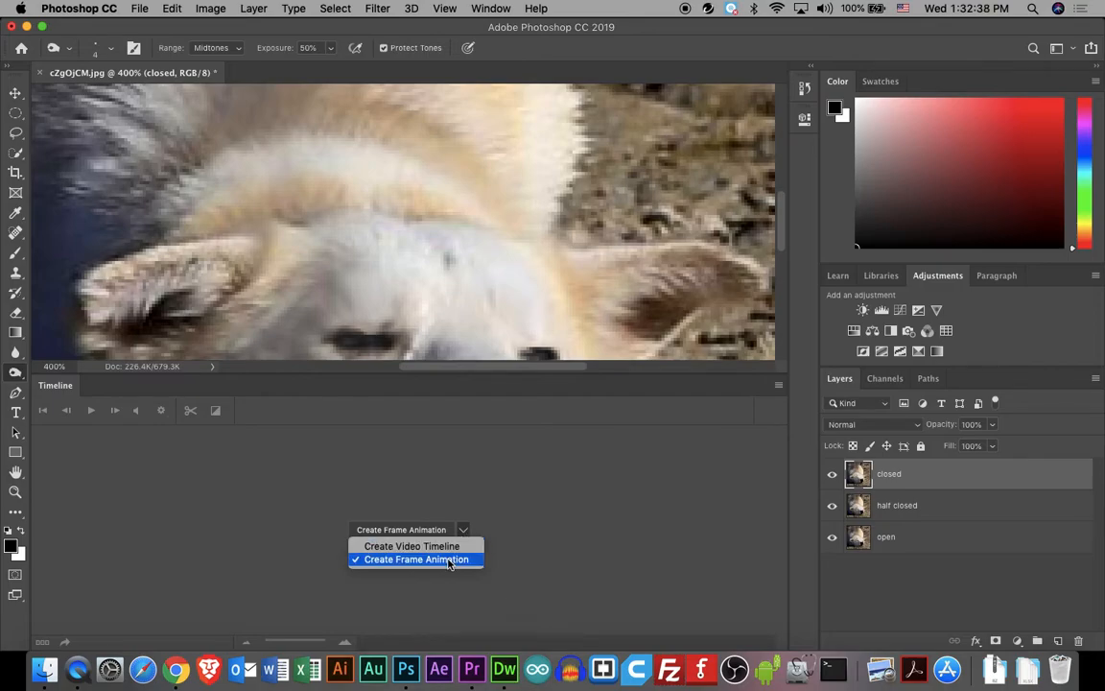
{"action": "left_click", "coordinate": [448, 561]}
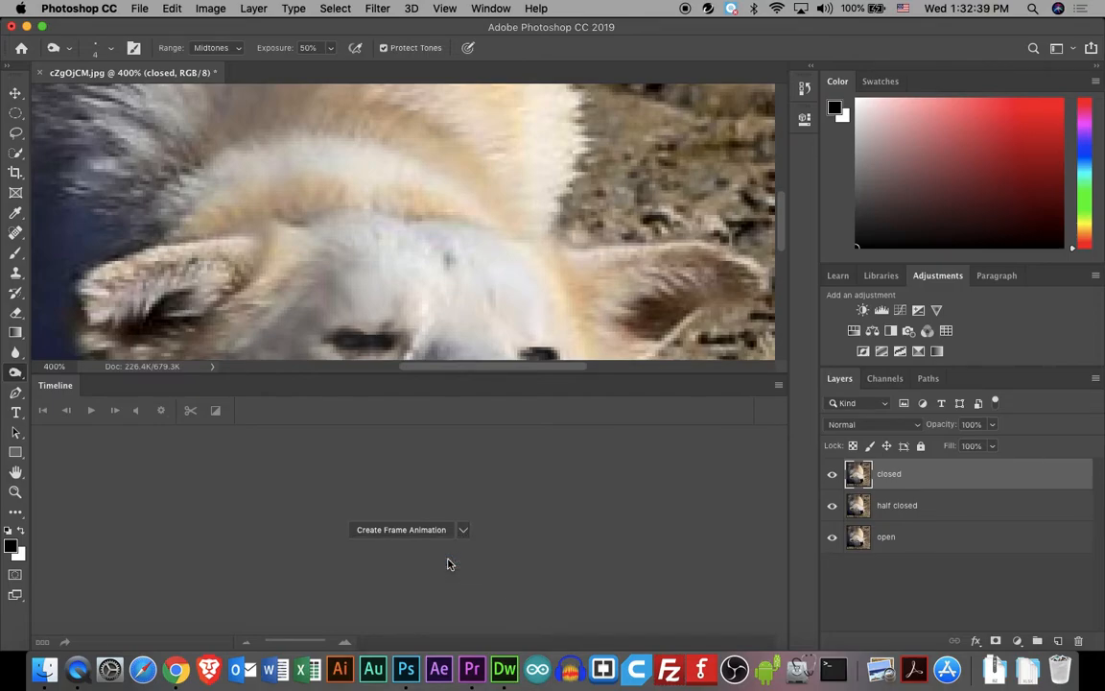
{"action": "left_click", "coordinate": [402, 533]}
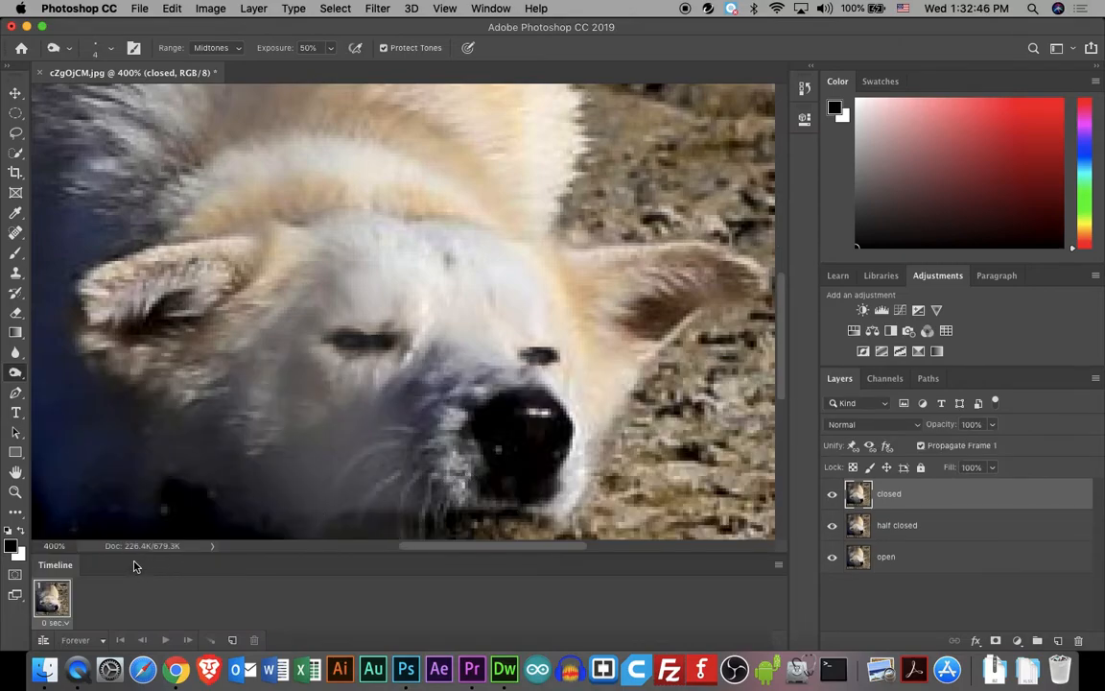
{"action": "left_click", "coordinate": [231, 639]}
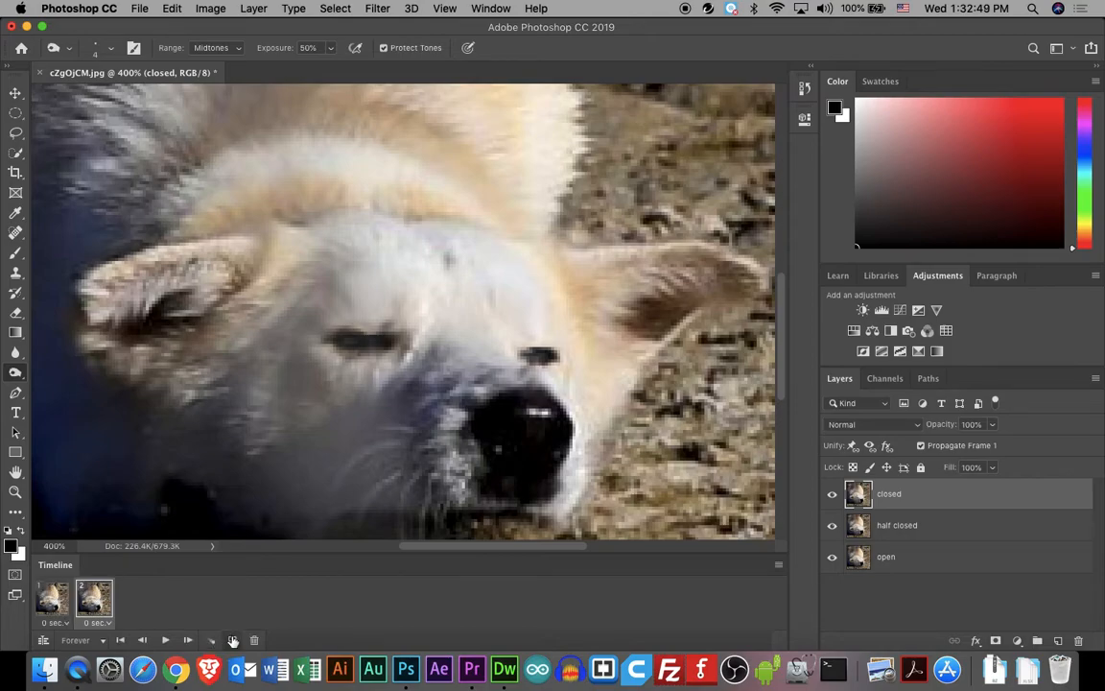
- Hide the "closed" layer in frame 2 and add a third frame with the "half closed" layer hidden as well
{"action": "left_click", "coordinate": [830, 496]}
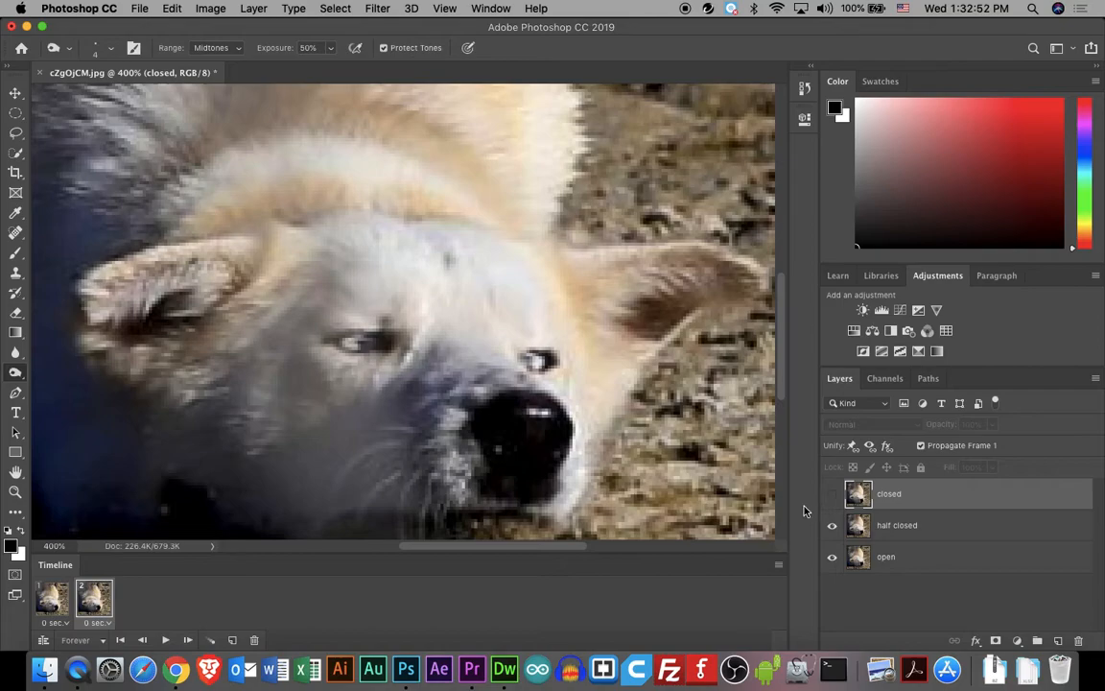
{"action": "left_click", "coordinate": [231, 639]}
{"action": "left_click", "coordinate": [831, 525]}
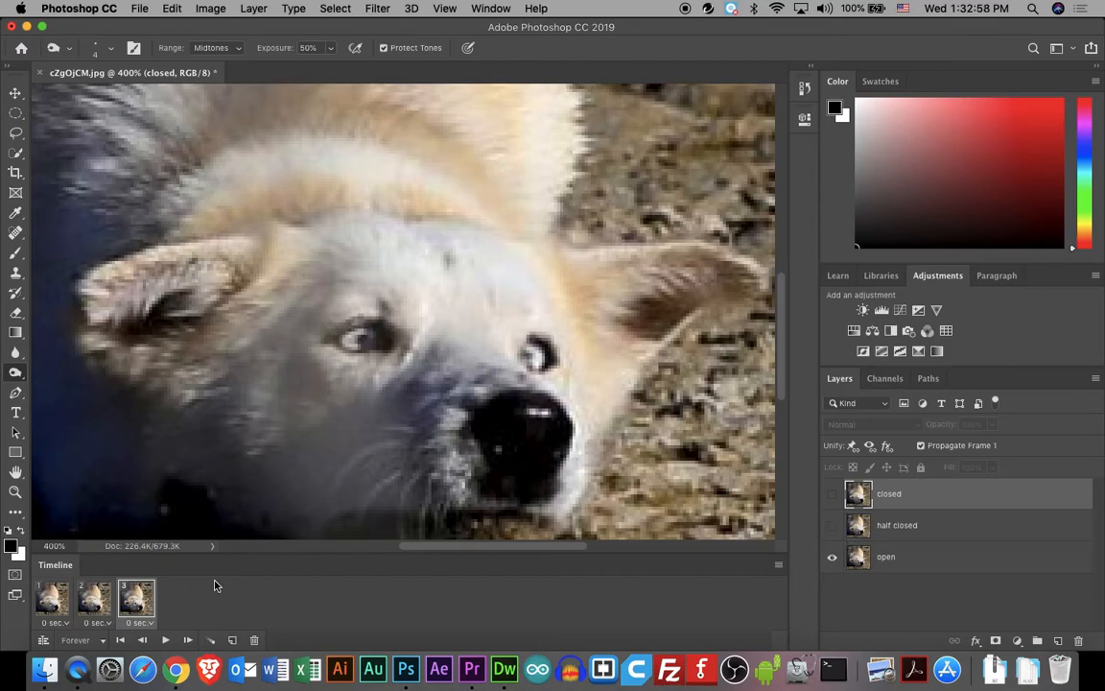
- Add a fourth frame with the "half closed" layer shown again, and play the animation to preview the blink, stopping it after a few loops
{"action": "left_click", "coordinate": [233, 640]}
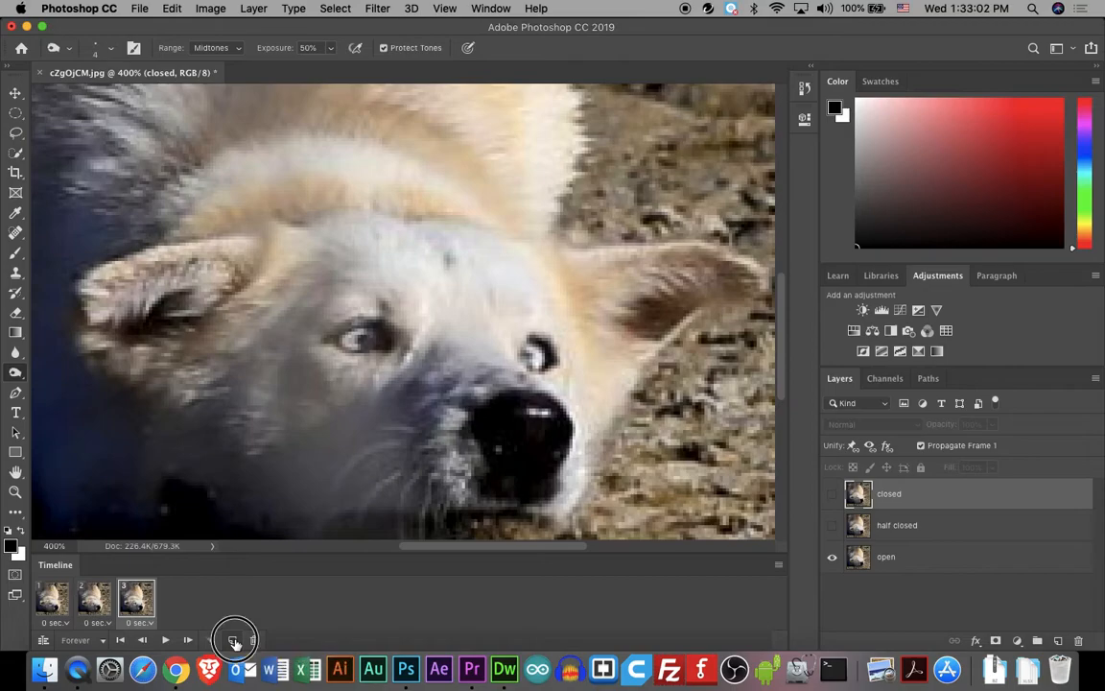
{"action": "left_click", "coordinate": [832, 526]}
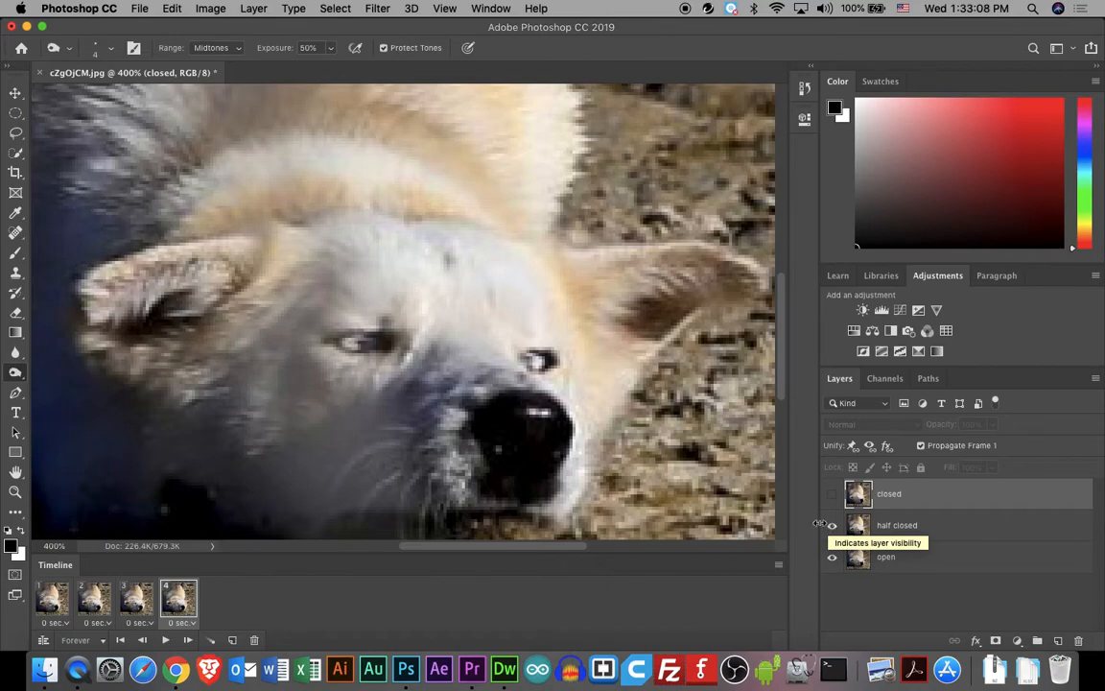
{"action": "left_click", "coordinate": [166, 640]}
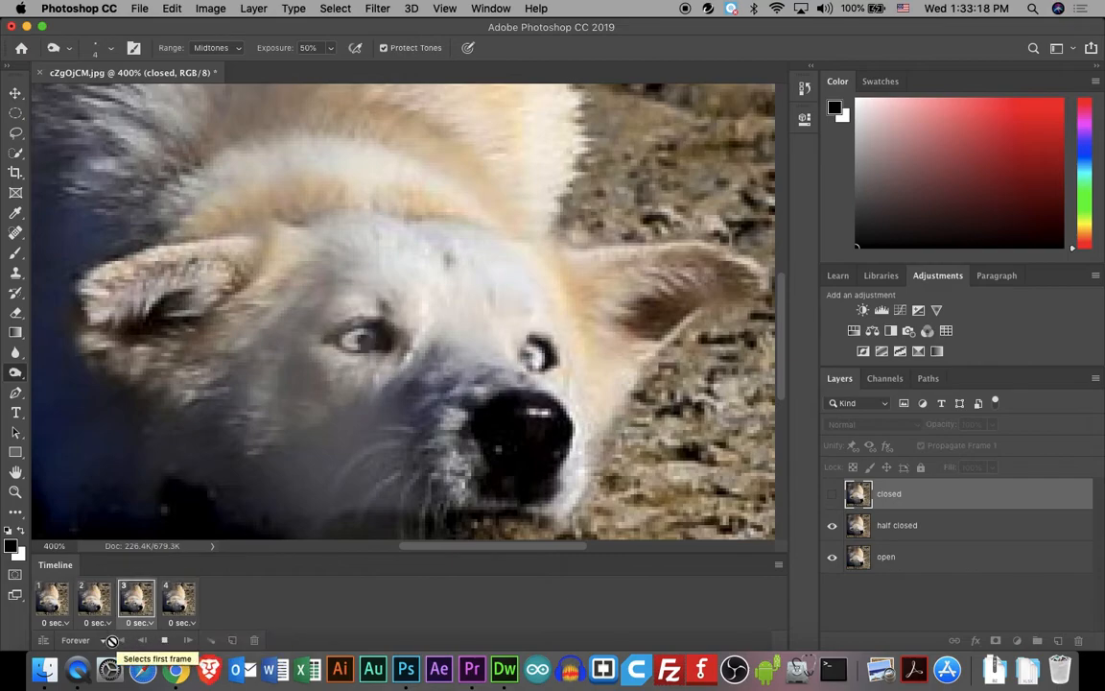
{"action": "left_click", "coordinate": [164, 641]}
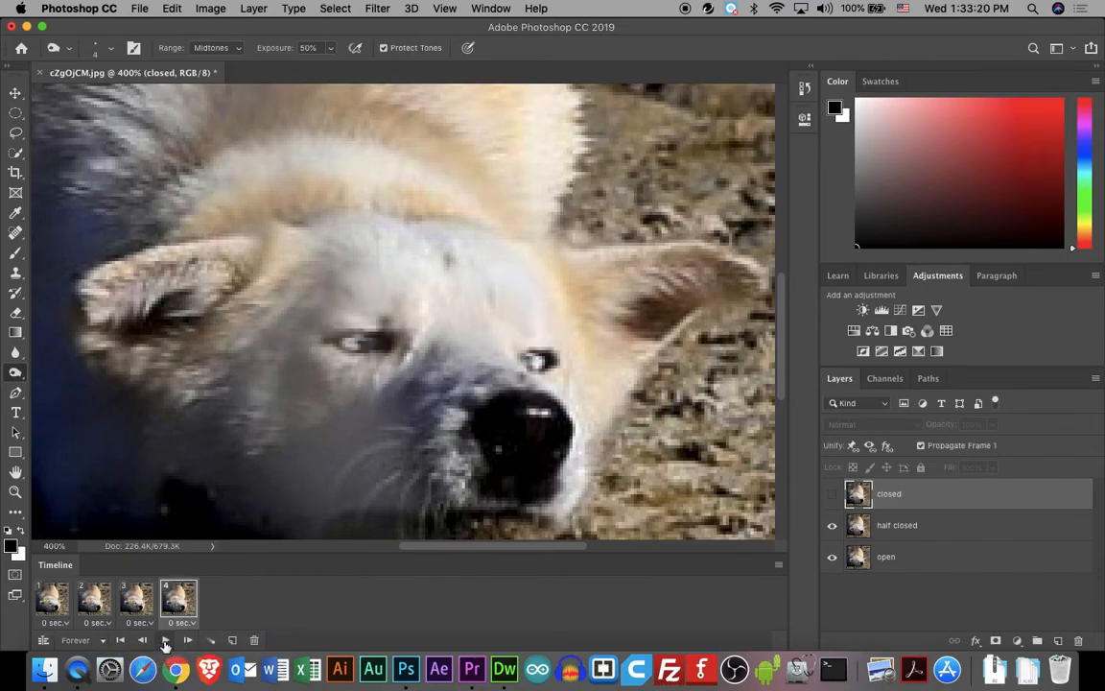